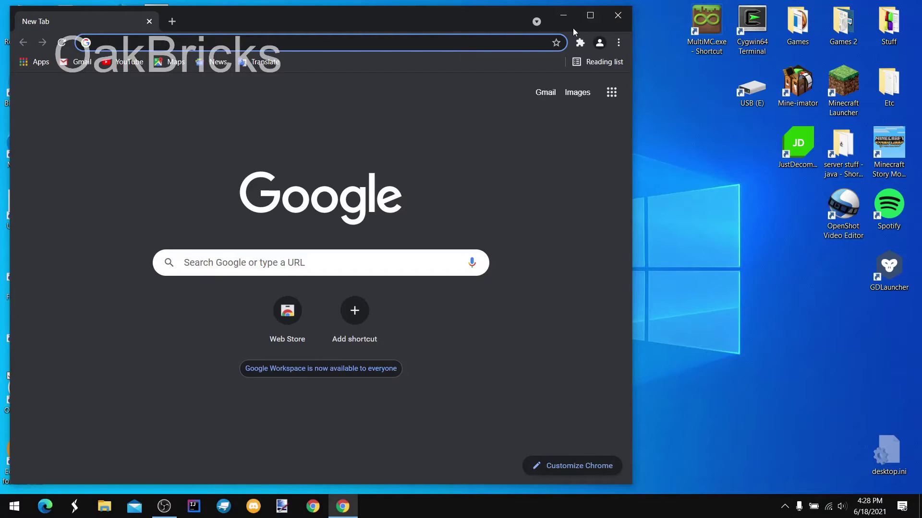
Maximize Chrome and search Google for 'MultiMC Cracked'
click(590, 16)
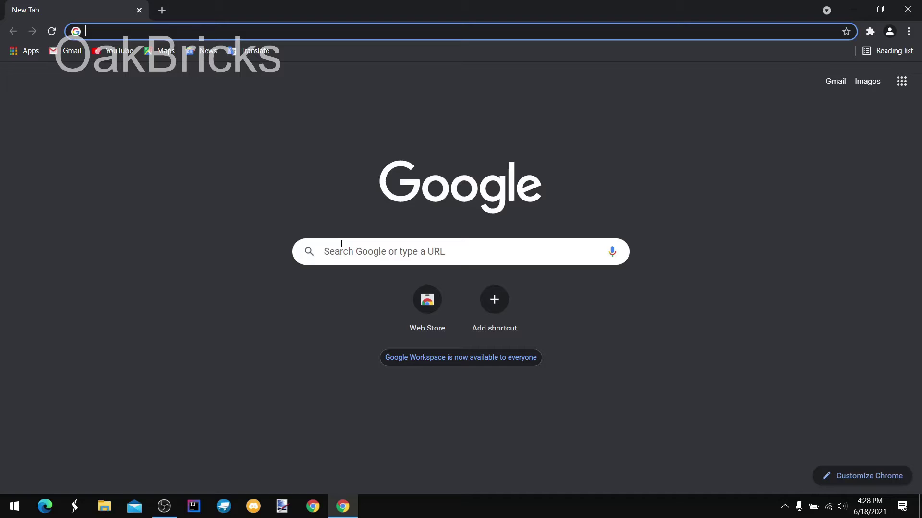
text(MultiMC)
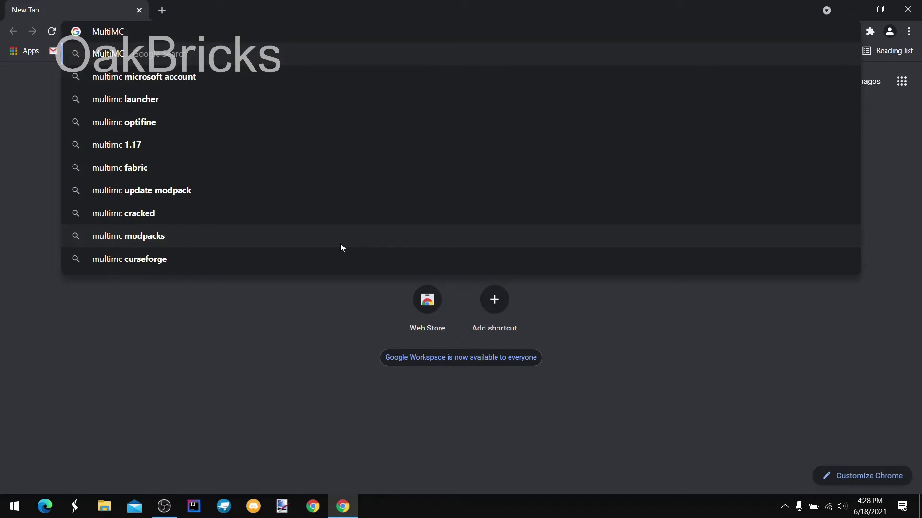
text( Cracked)
key(Return)
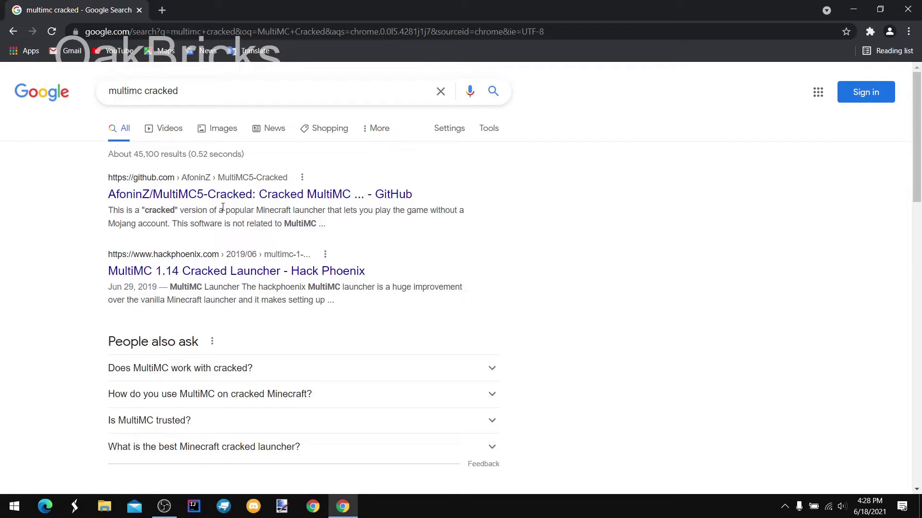
Open the AfoninZ/MultiMC5-Cracked repository and highlight its Windows, Linux x64 and MacOS binary links
drag(269, 169, 405, 194)
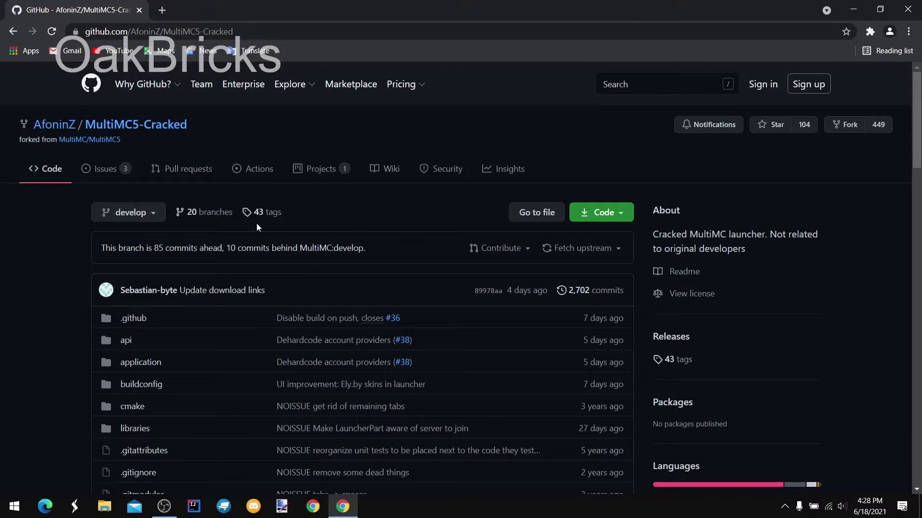
scroll(289, 230, down, 10)
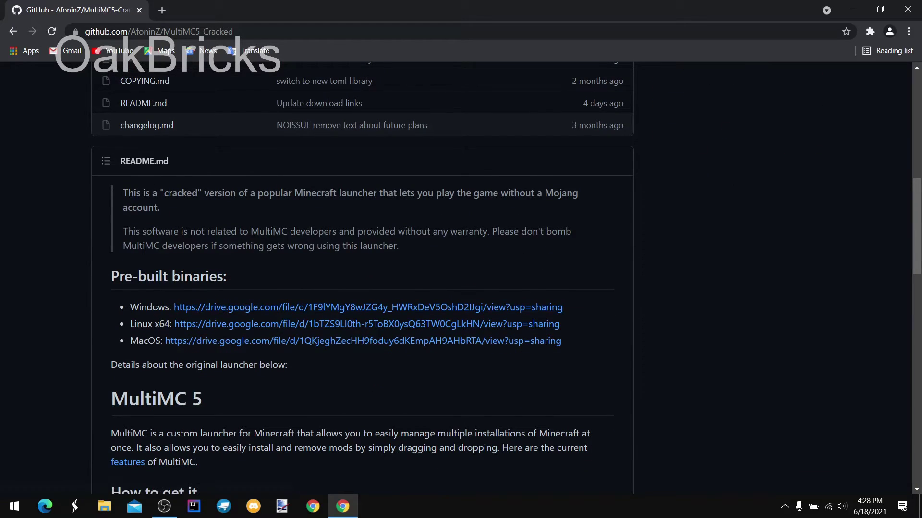
double_click(150, 308)
triple_click(154, 323)
click(154, 323)
triple_click(146, 341)
click(146, 341)
double_click(149, 308)
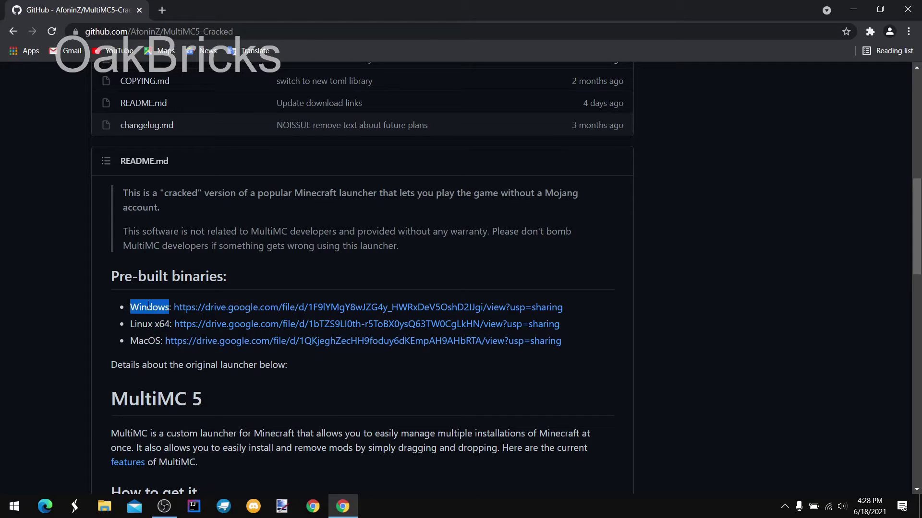
Follow the Windows Google Drive link and download mmc-cracked-win32.zip
click(196, 313)
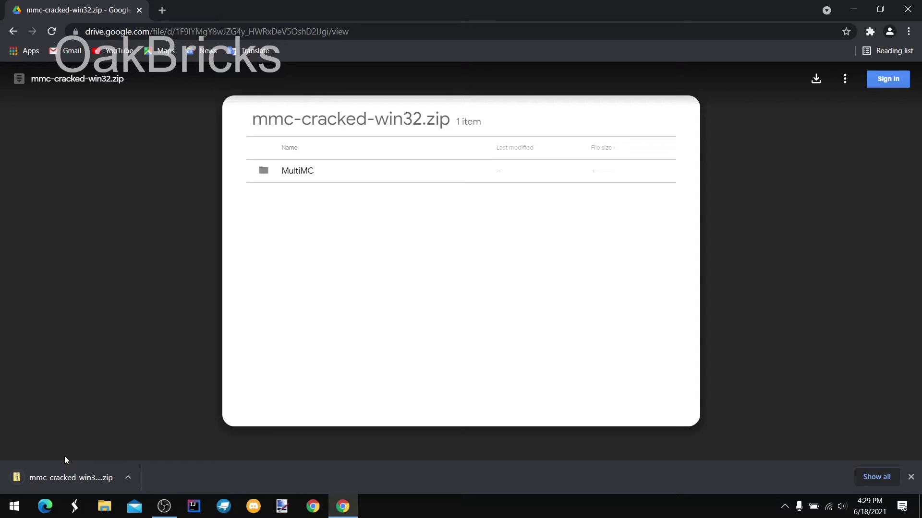
Open the downloaded mmc-cracked-win32 (1).zip and drag its MultiMC folder onto the desktop
click(62, 477)
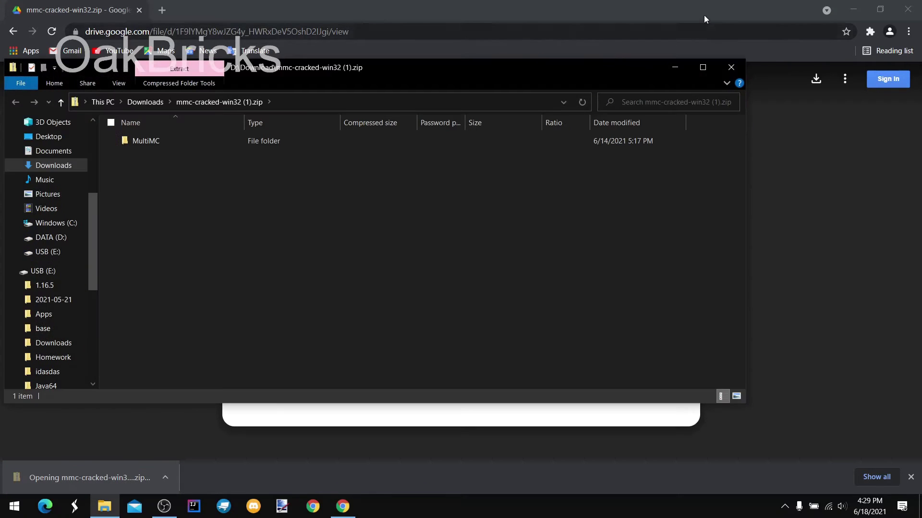
click(11, 271)
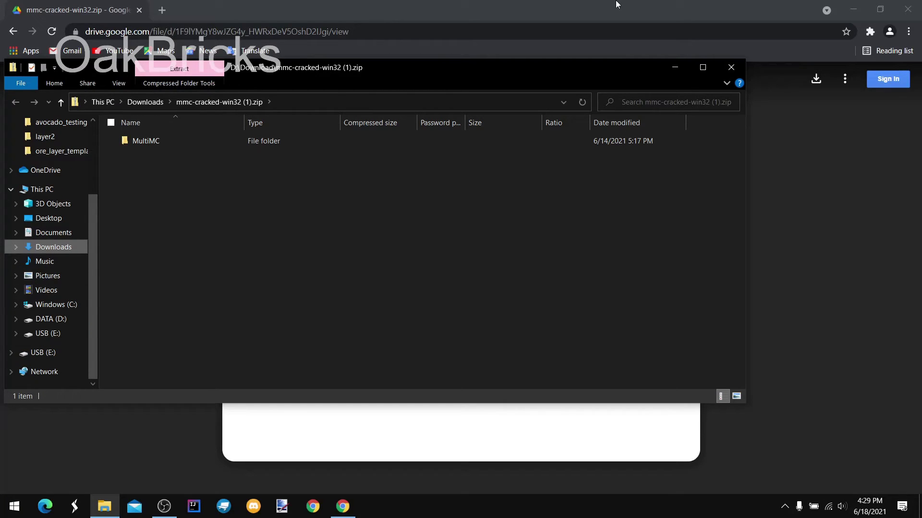
drag(623, 9, 778, 180)
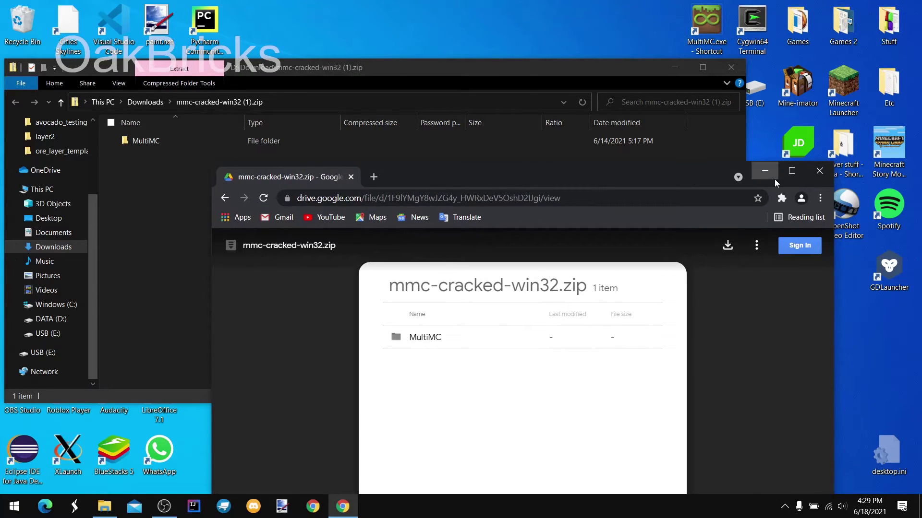
click(768, 172)
drag(266, 79, 717, 106)
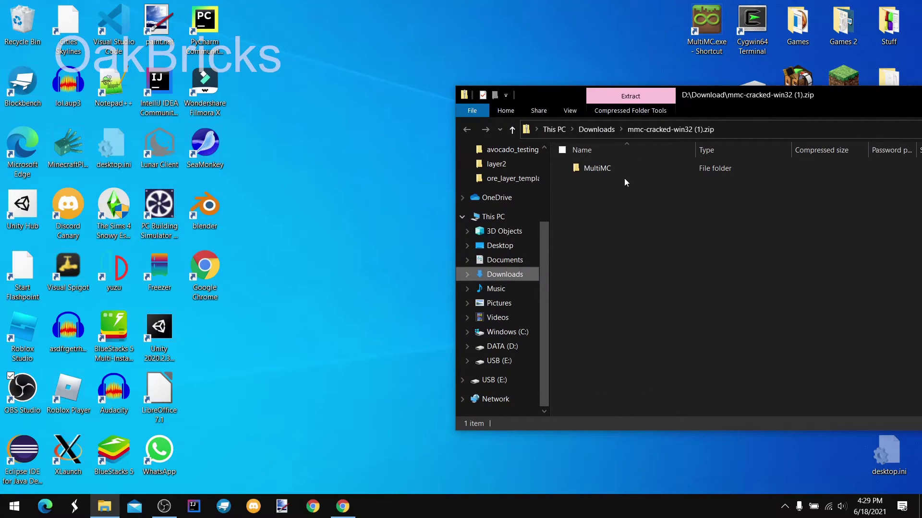
drag(623, 172, 407, 81)
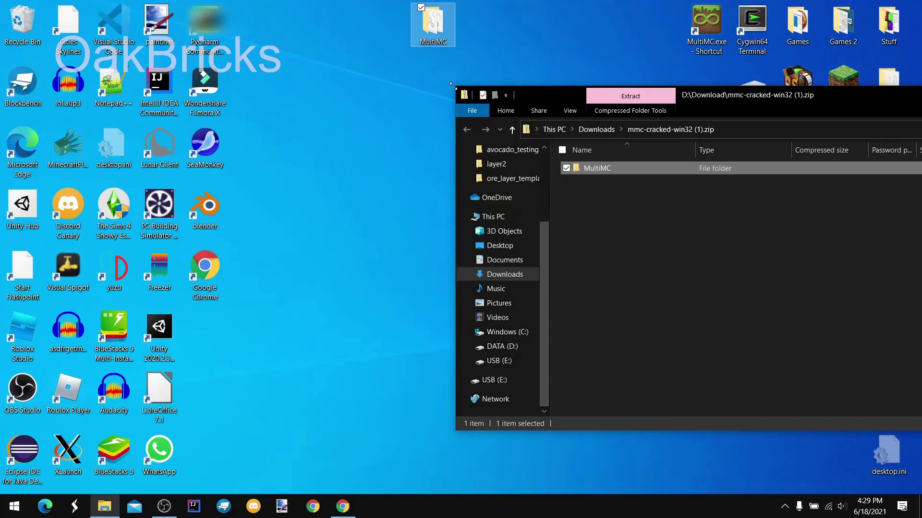
Run MultiMC.exe from the desktop MultiMC folder and expand the SmartScreen warning's More info
double_click(438, 30)
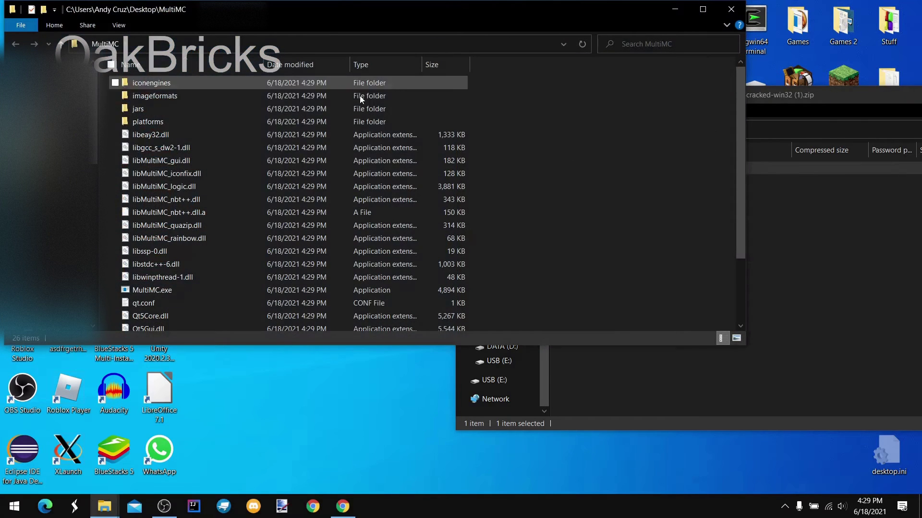
scroll(240, 216, down, 3)
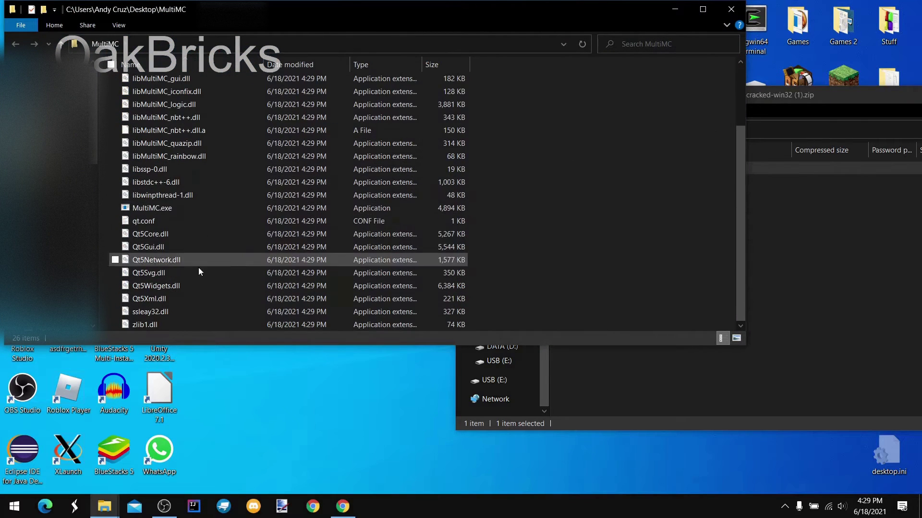
double_click(173, 208)
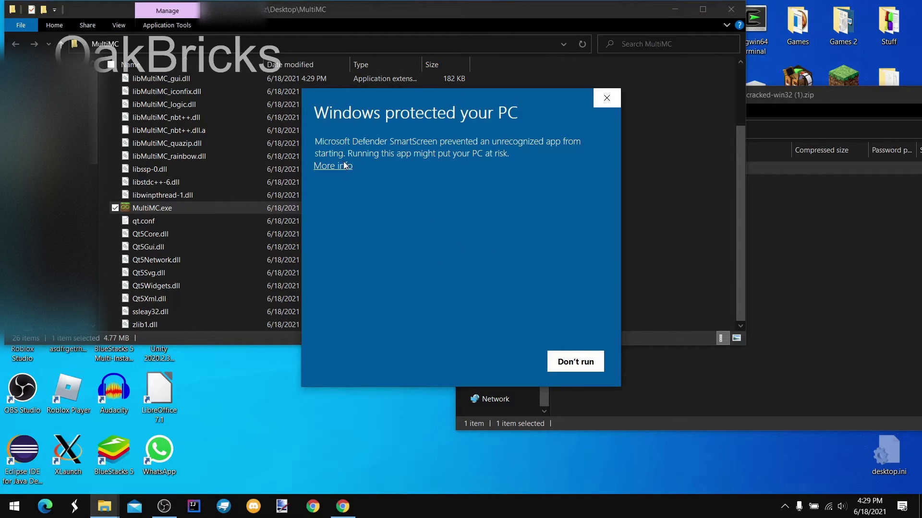
click(345, 165)
Run MultiMC anyway, keep American English and the detected Java, and finish Quick Setup
click(490, 360)
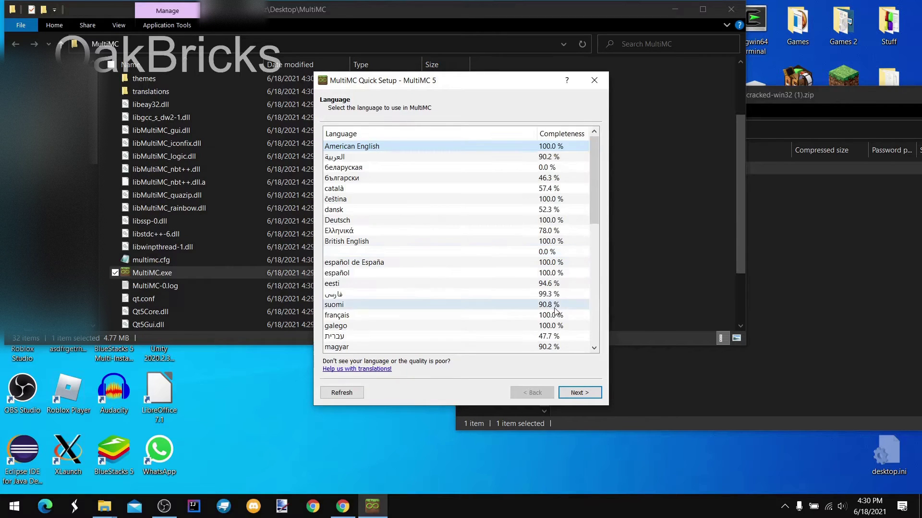
click(568, 394)
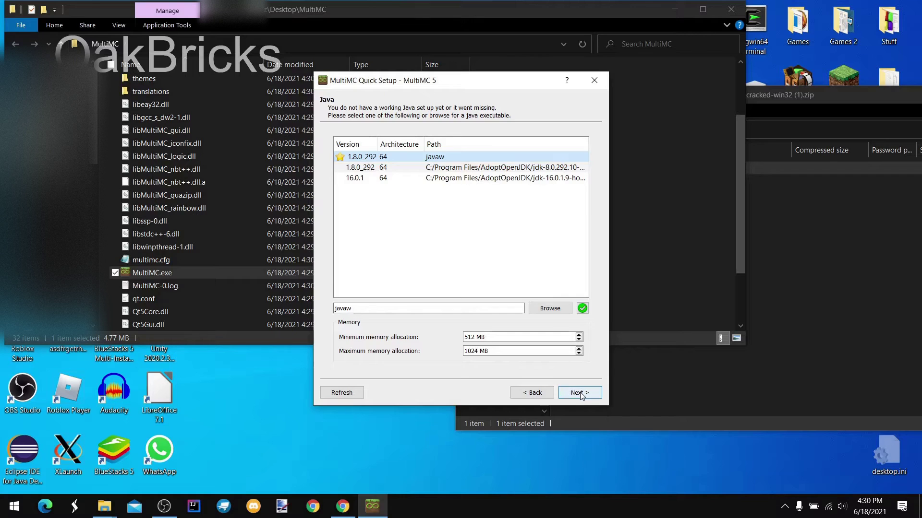
click(580, 393)
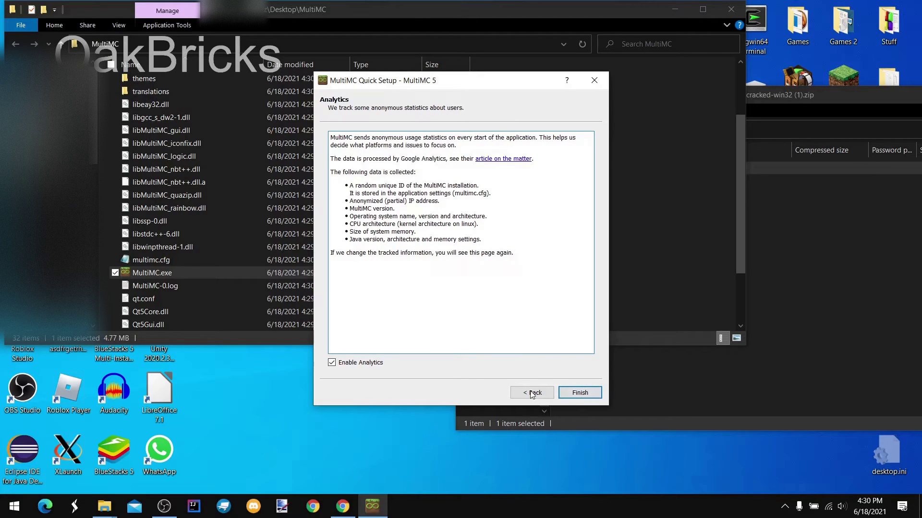
click(569, 393)
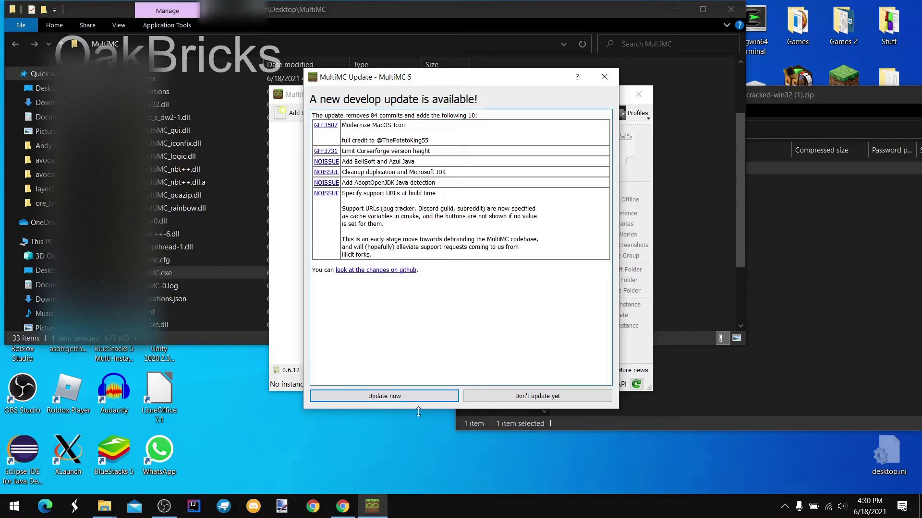
Decline the develop update and add a vanilla Minecraft 1.16.5 instance
click(525, 397)
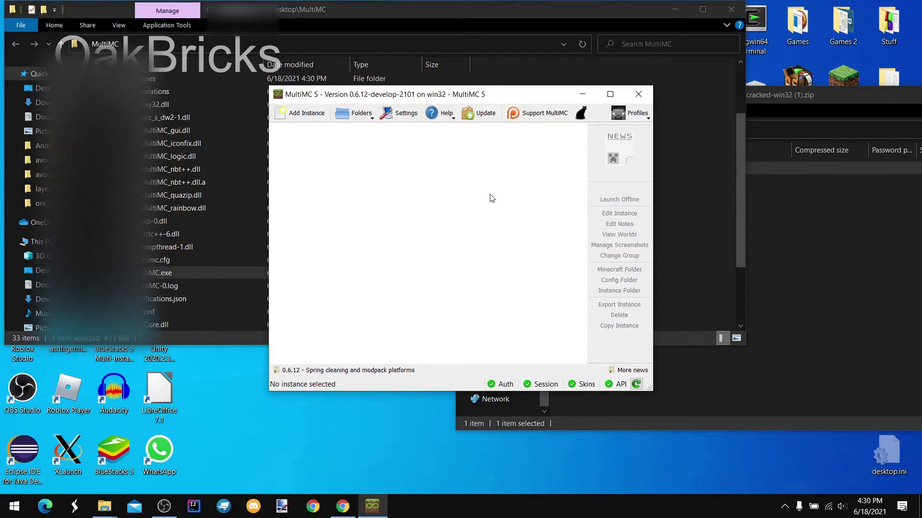
click(303, 113)
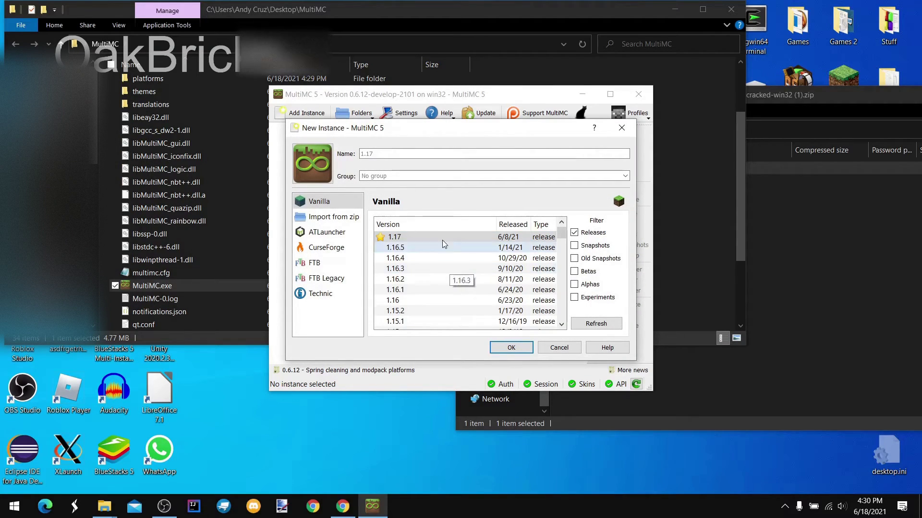
click(442, 251)
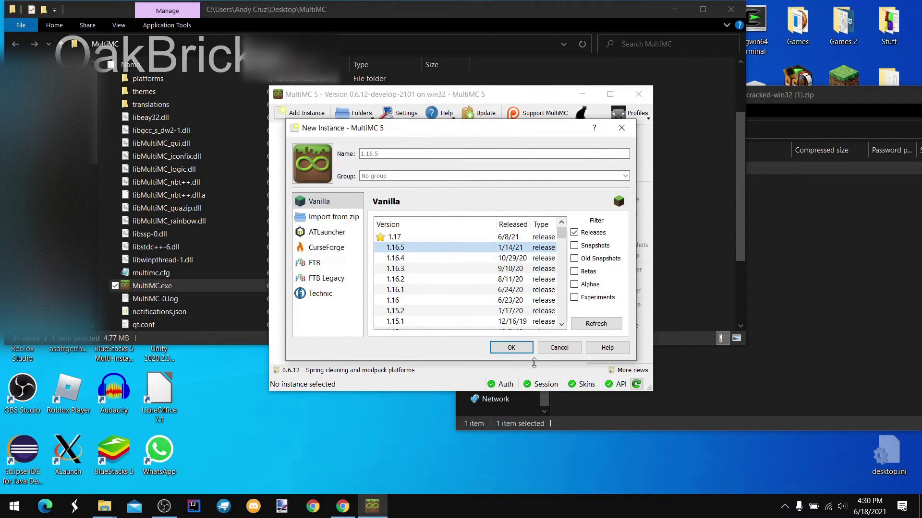
click(513, 349)
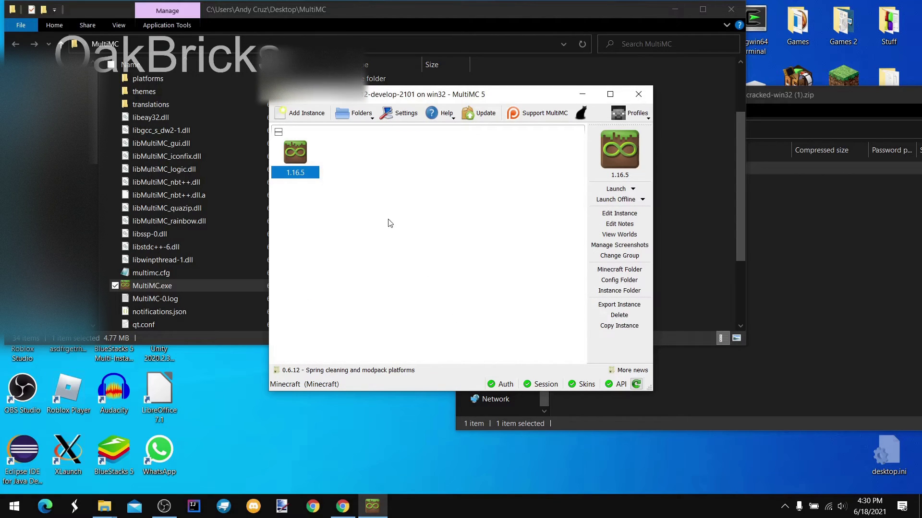
Try launching 1.16.5, accept opening the account manager, and start adding an account
click(613, 190)
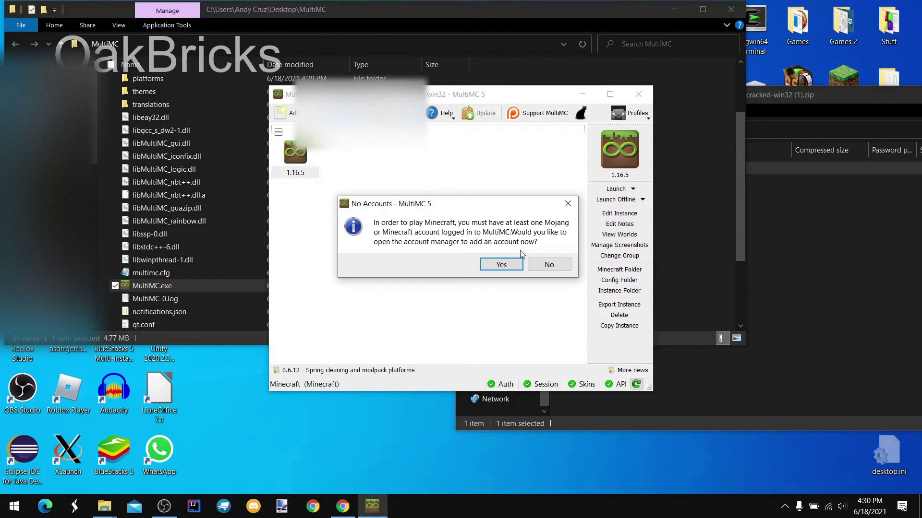
click(499, 266)
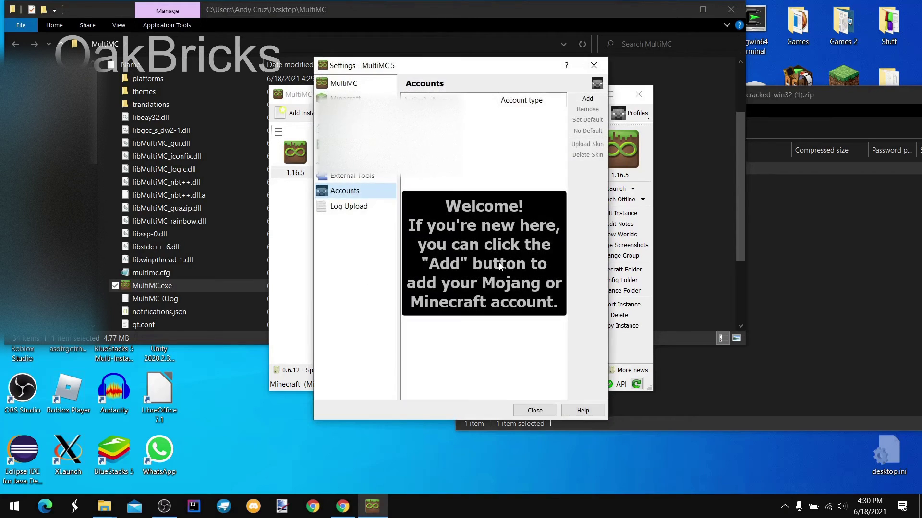
click(594, 100)
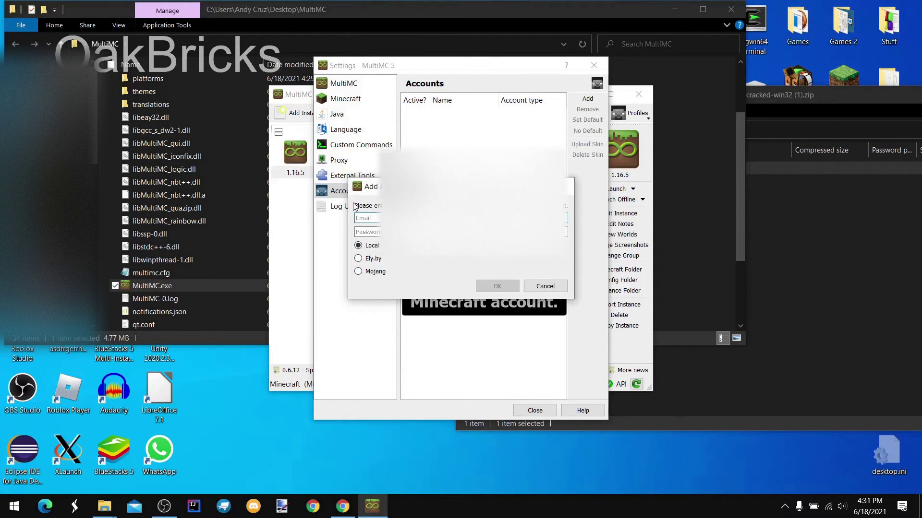
Add a Local account by entering a username and a password
text(oakbricks.)
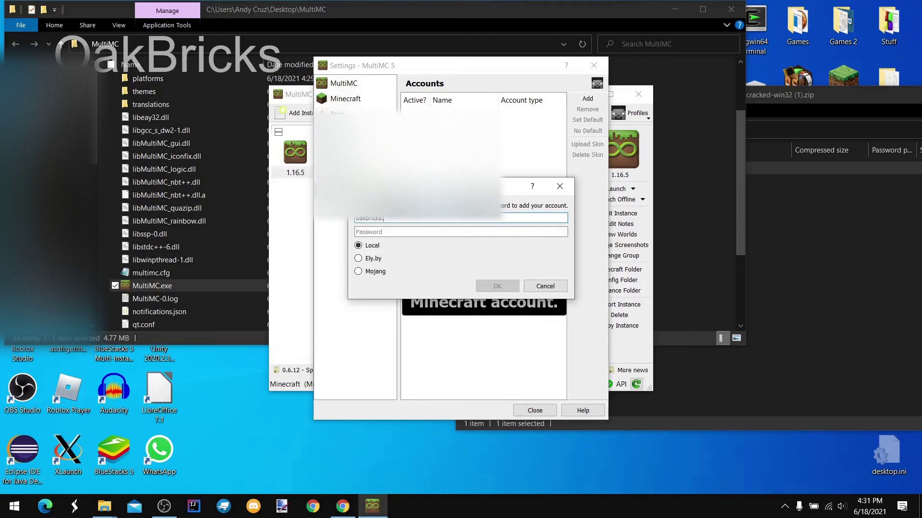
key(BackSpace)
text(@gamil)
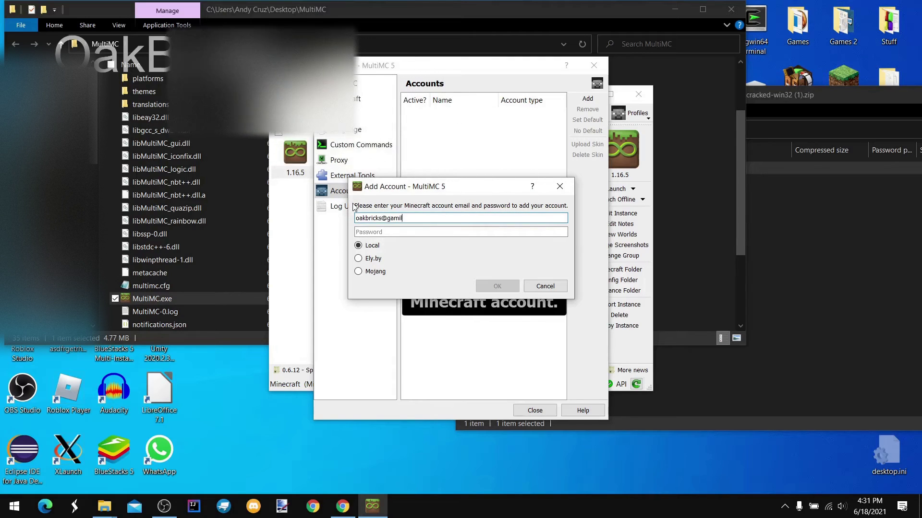
key(BackSpace)
key(BackSpace)
key(BackSpace)
key(BackSpace)
key(BackSpace)
key(BackSpace)
key(BackSpace)
key(BackSpace)
key(BackSpace)
key(BackSpace)
key(BackSpace)
key(BackSpace)
key(BackSpace)
key(BackSpace)
key(BackSpace)
text(OakBricks)
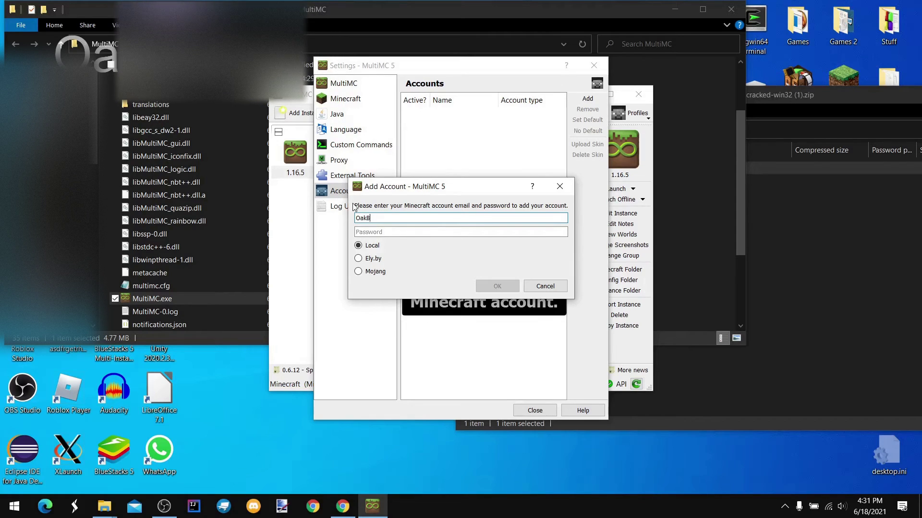
click(360, 232)
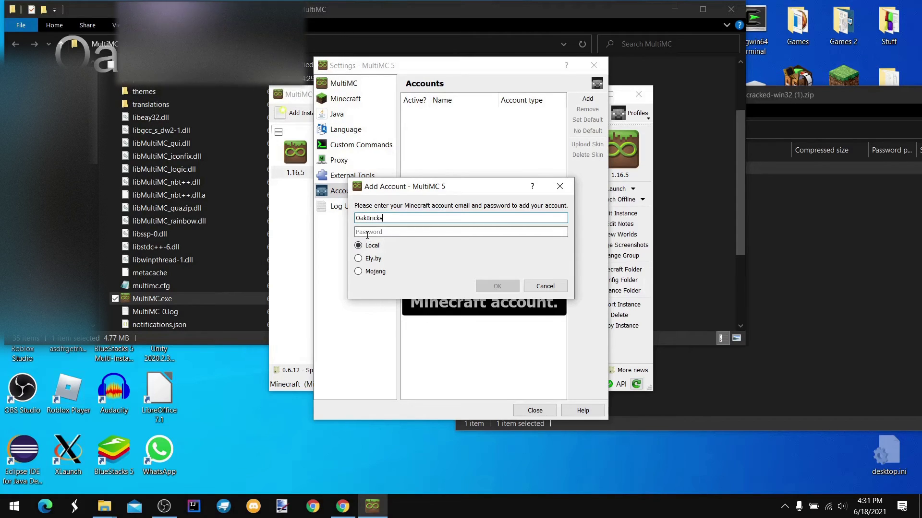
text(123)
click(485, 287)
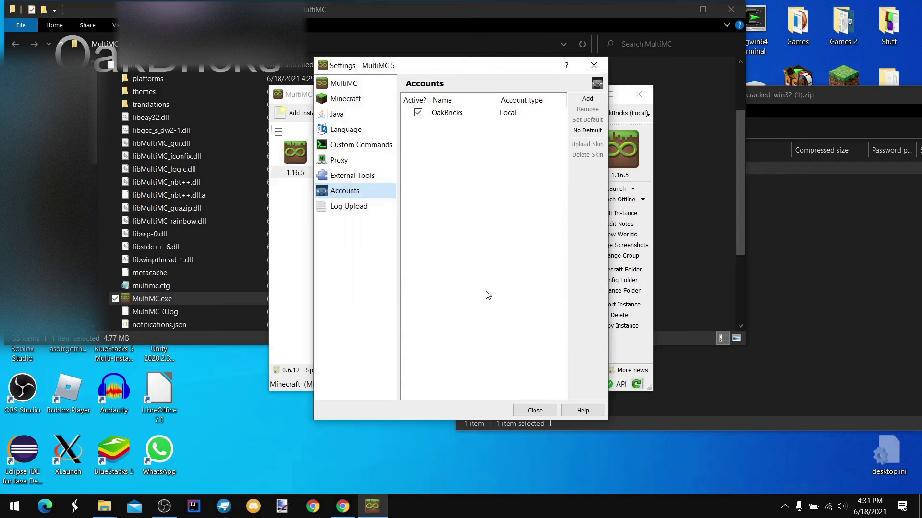
Close the account manager and launch the 1.16.5 instance
click(518, 412)
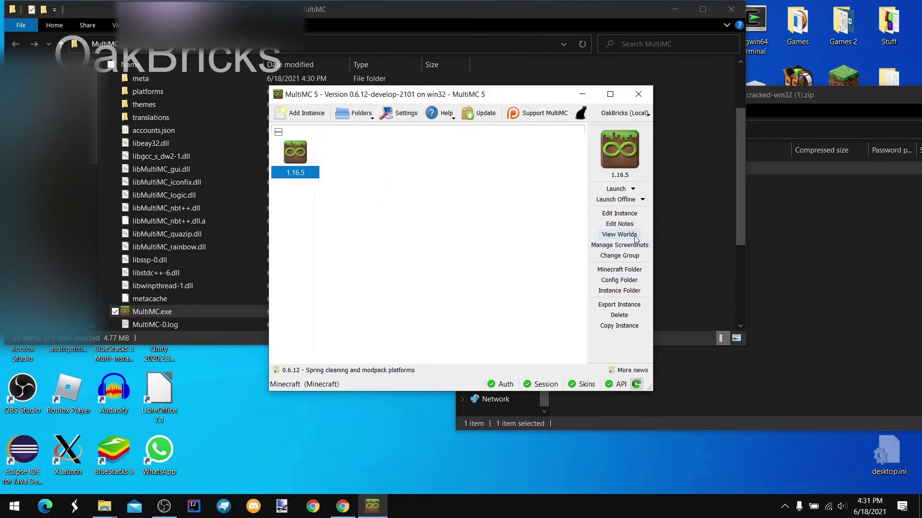
click(618, 189)
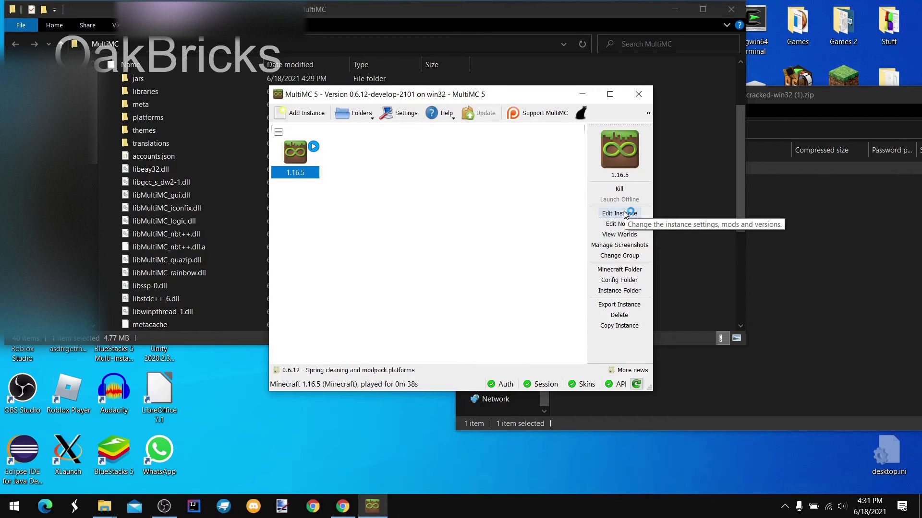
Open the running 1.16.5 instance's console to view its Minecraft log
click(624, 213)
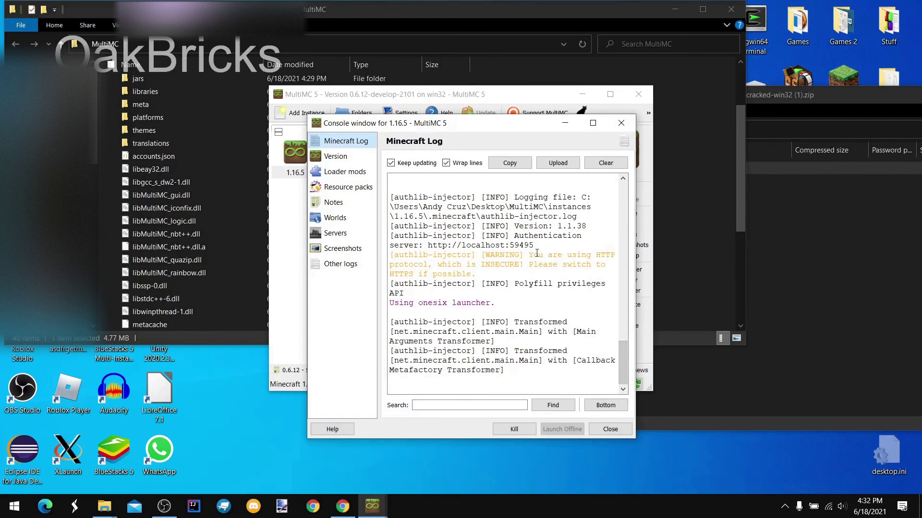